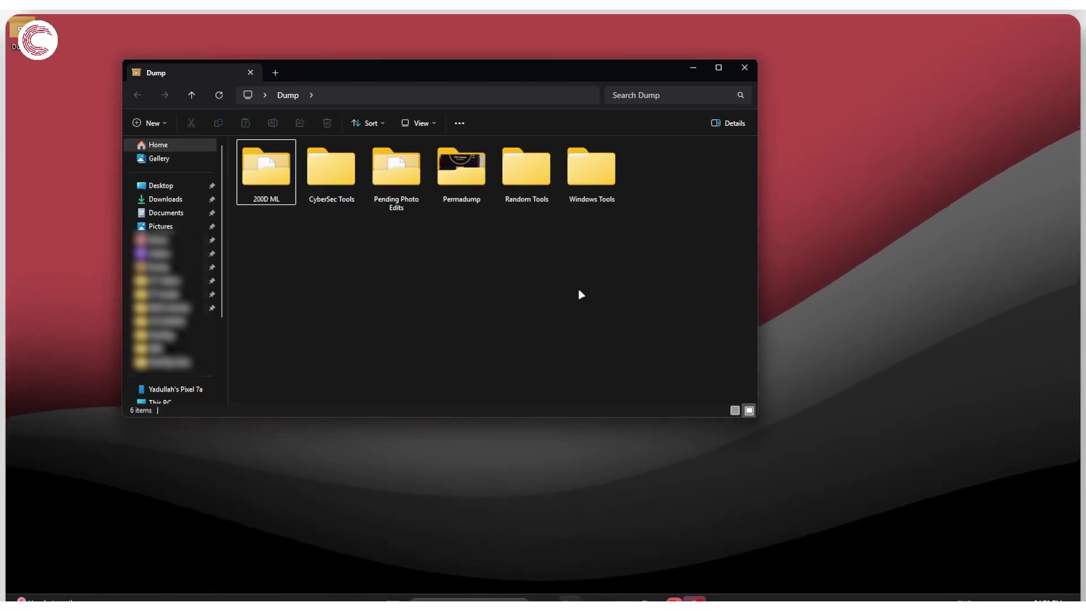
Step: Bring up the Start menu's power options showing Restart, without actually restarting
{"action": "key", "text": "super"}
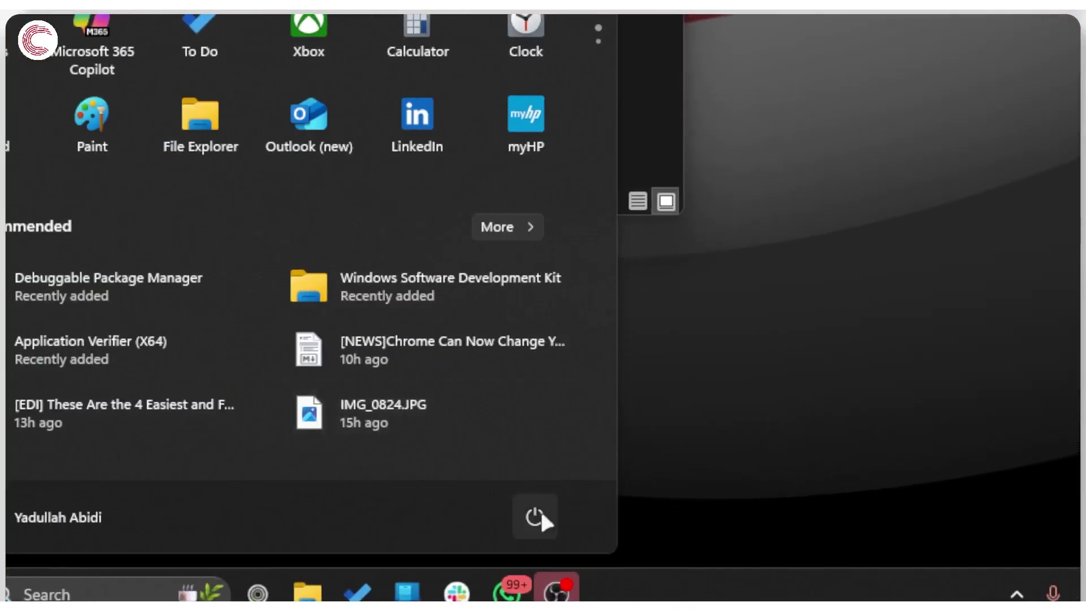
{"action": "left_click", "coordinate": [541, 508]}
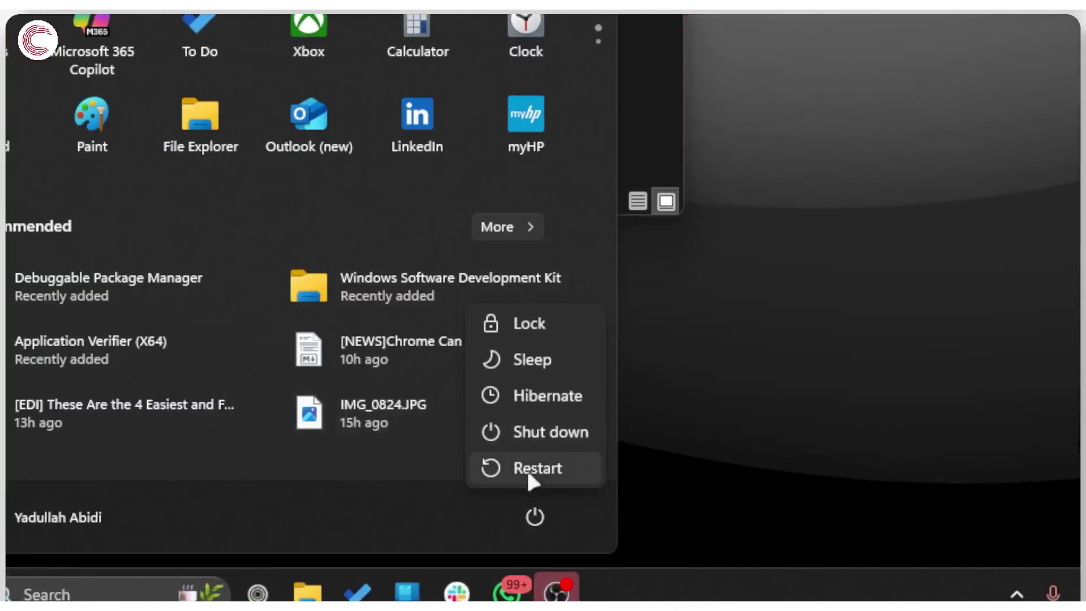
{"action": "key", "text": "Escape"}
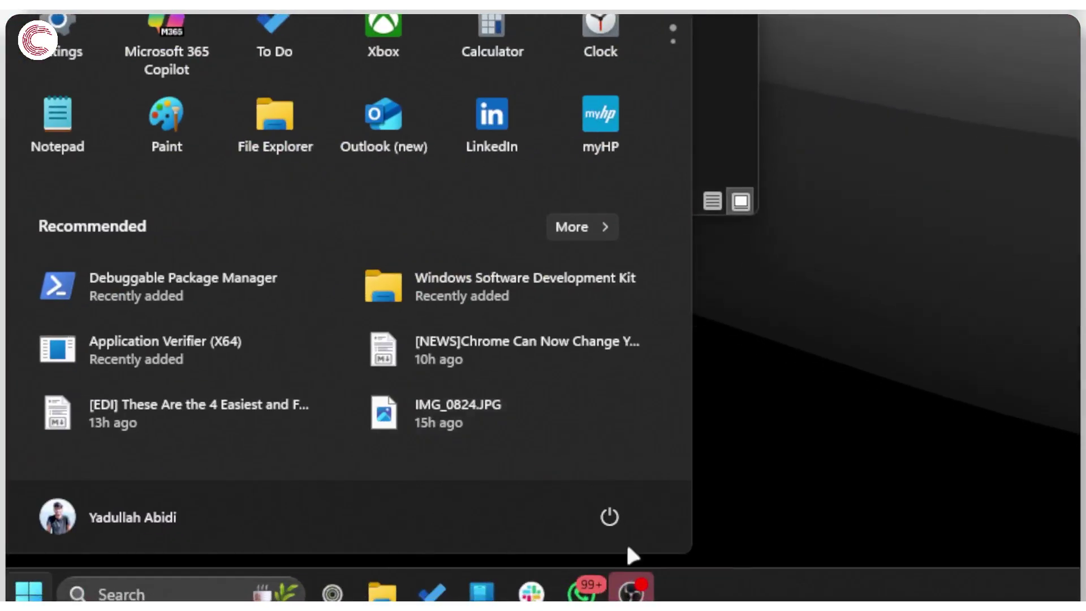
{"action": "left_click", "coordinate": [609, 516]}
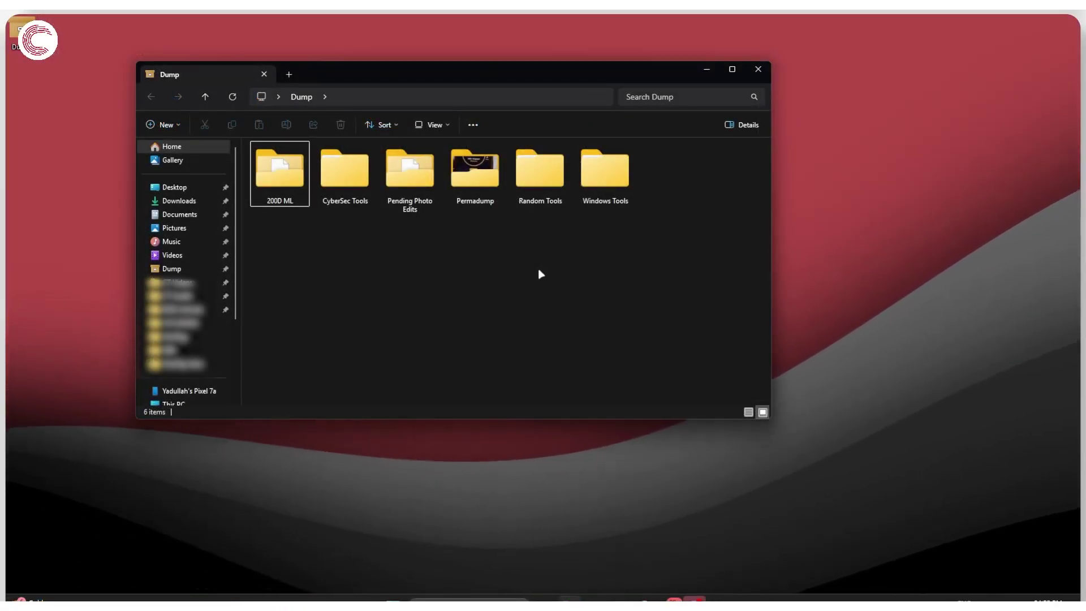
Step: Search the Start menu for 'orace', then dismiss the search results
{"action": "key", "text": "super"}
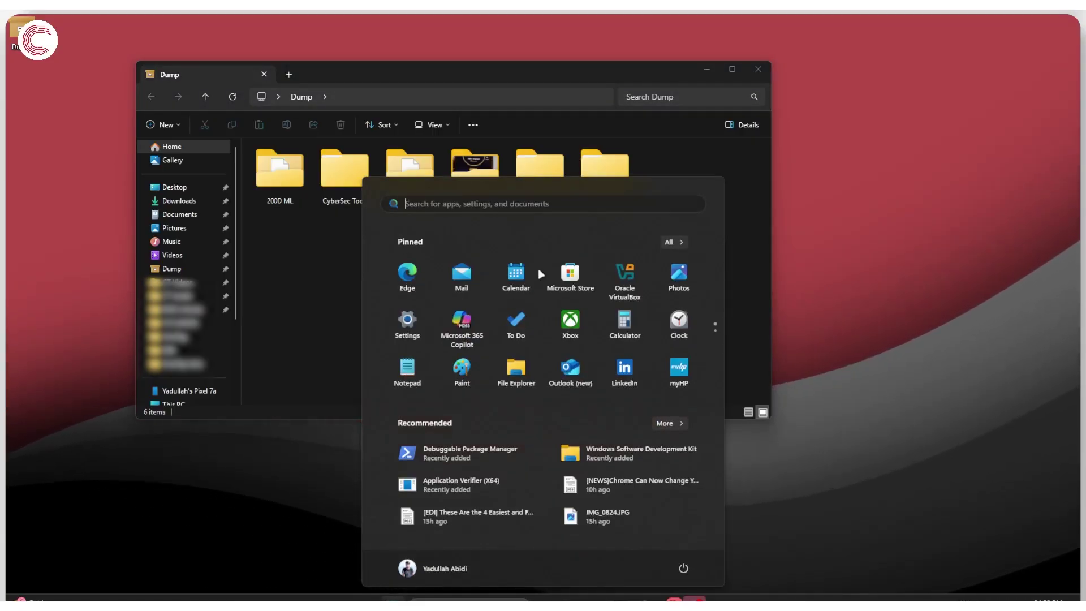
{"action": "type", "text": "orace"}
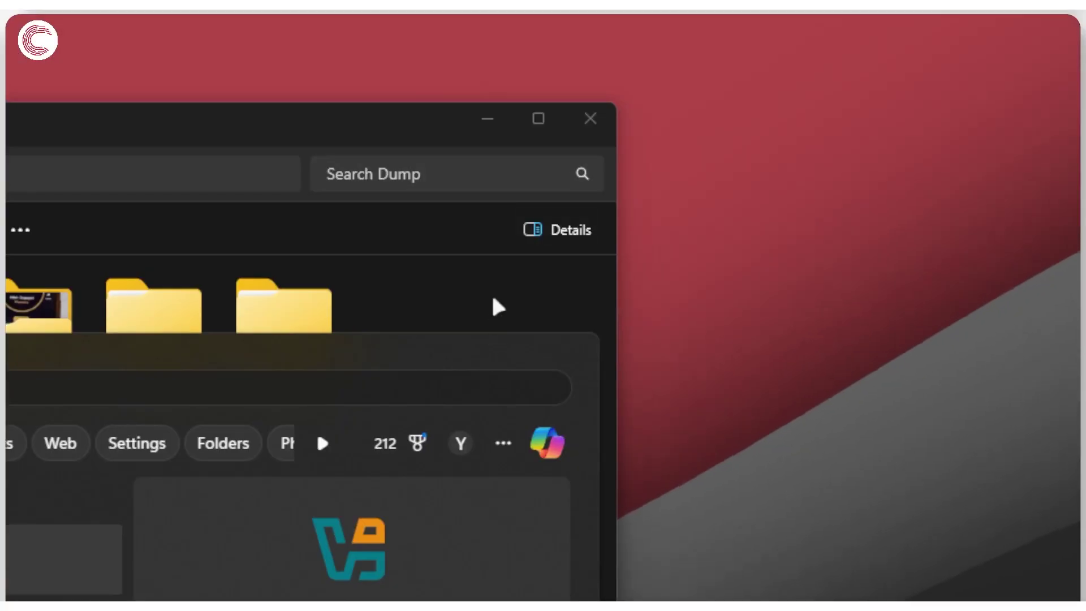
{"action": "left_click", "coordinate": [497, 305]}
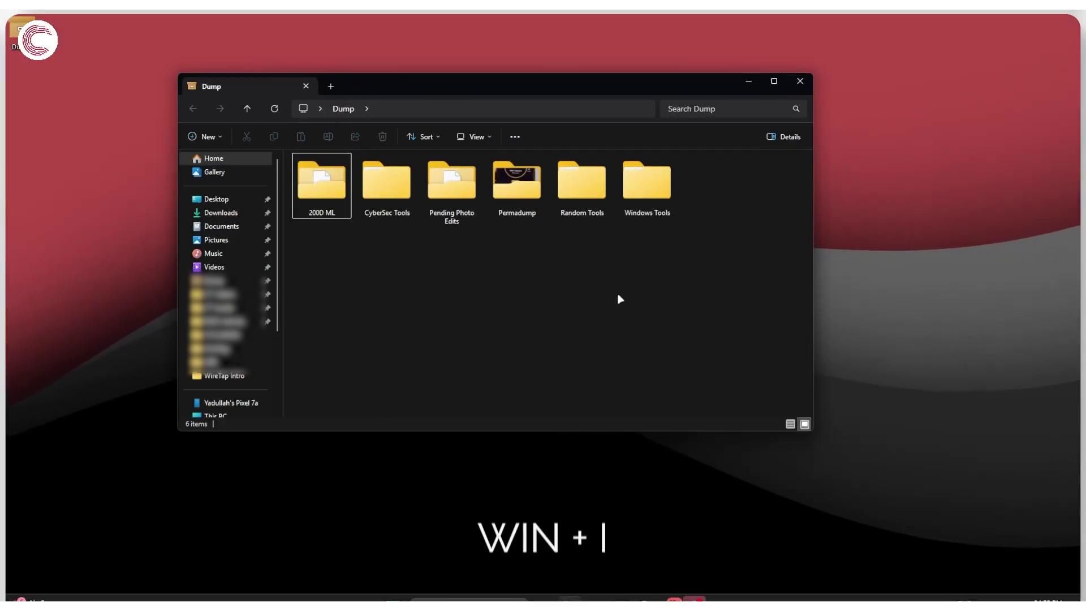
Step: Filter Settings' Installed apps by 'visual C++' and scroll through the 14 redistributables
{"action": "key", "text": "super+i"}
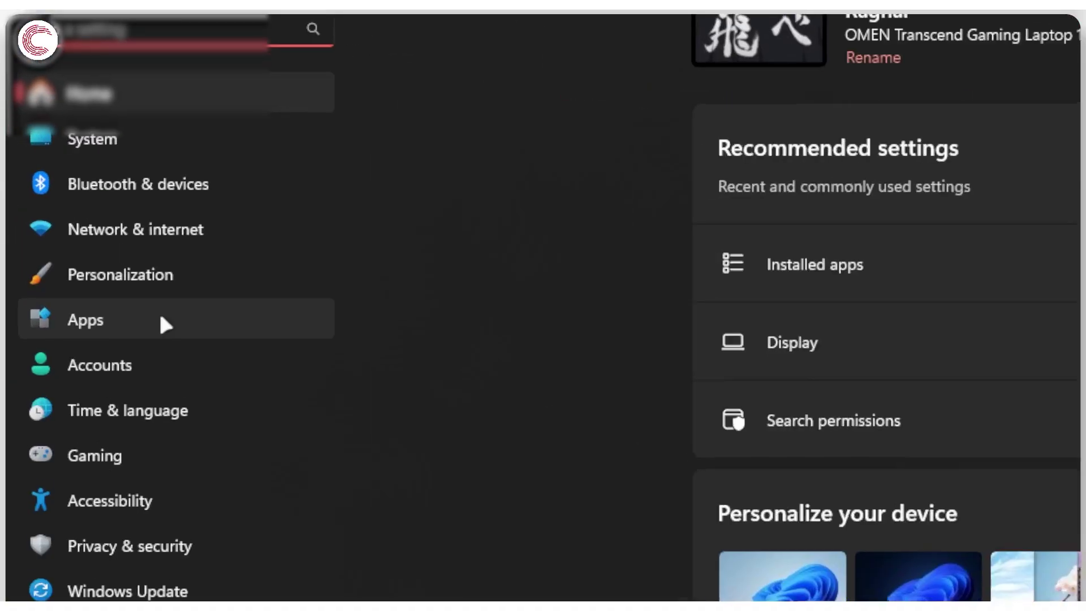
{"action": "left_click", "coordinate": [164, 324]}
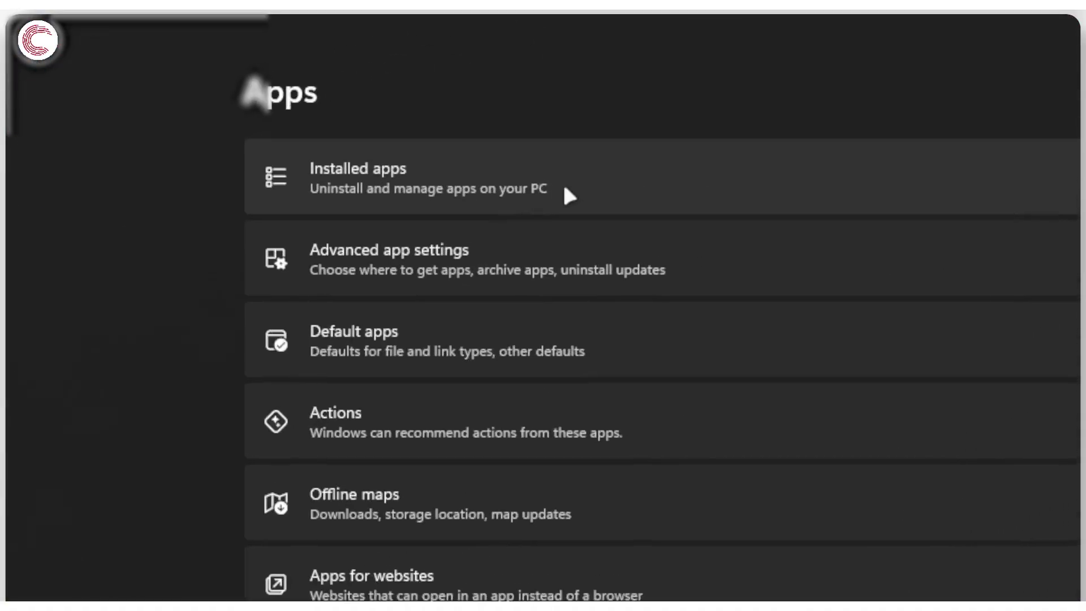
{"action": "left_click", "coordinate": [564, 187]}
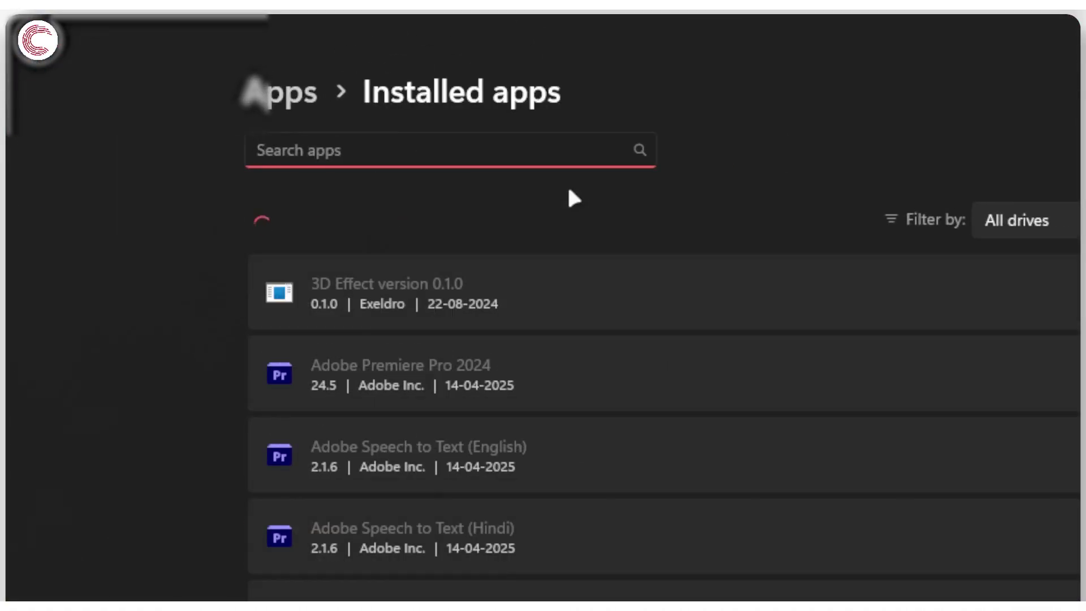
{"action": "type", "text": "vis"}
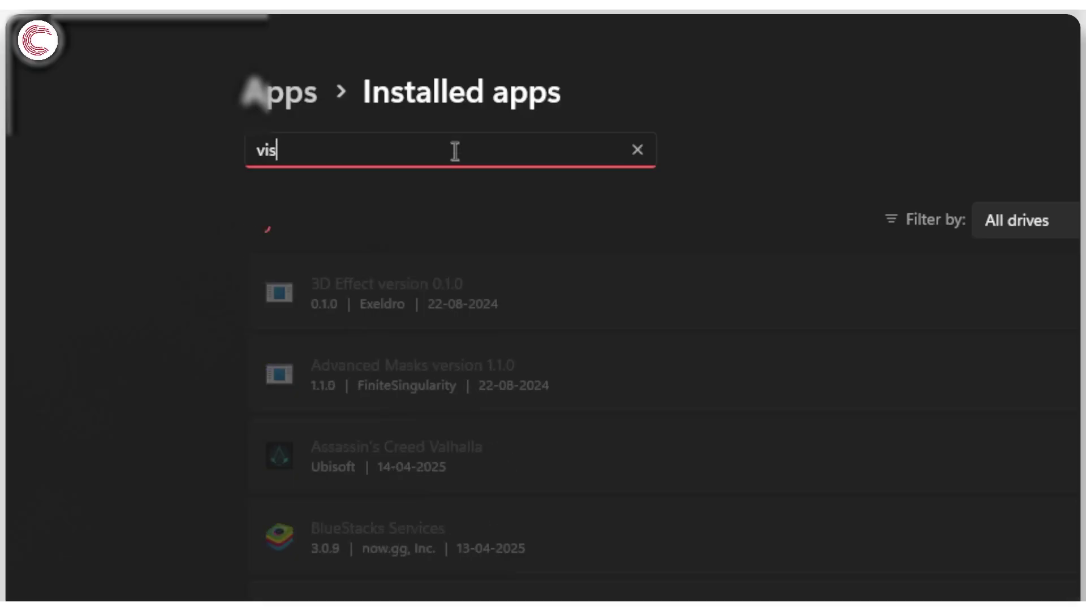
{"action": "type", "text": "ual C++"}
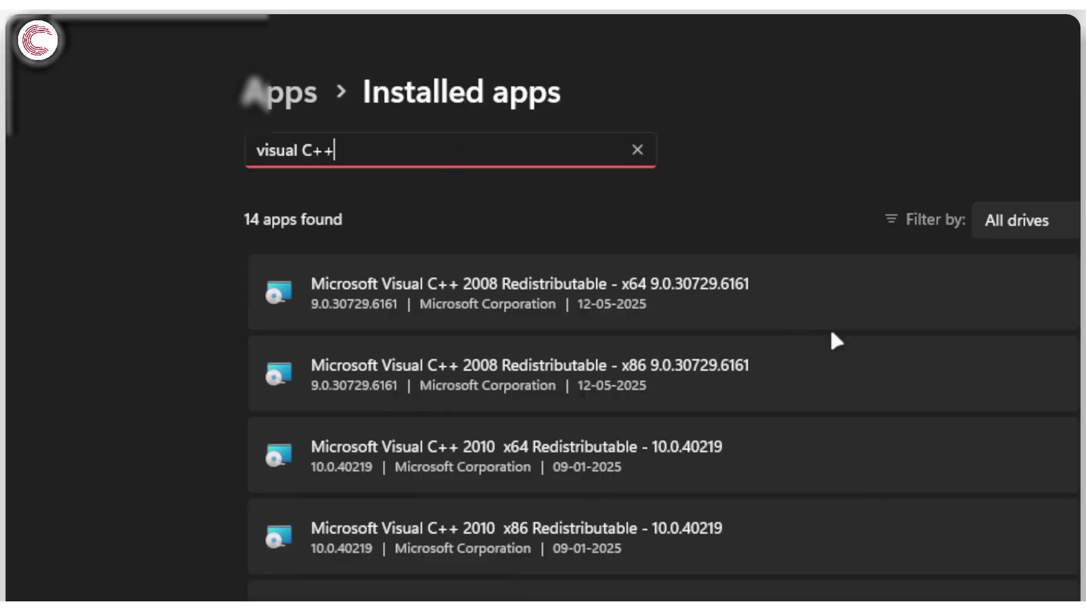
{"action": "scroll", "coordinate": [797, 442], "scroll_direction": "down", "scroll_amount": 7}
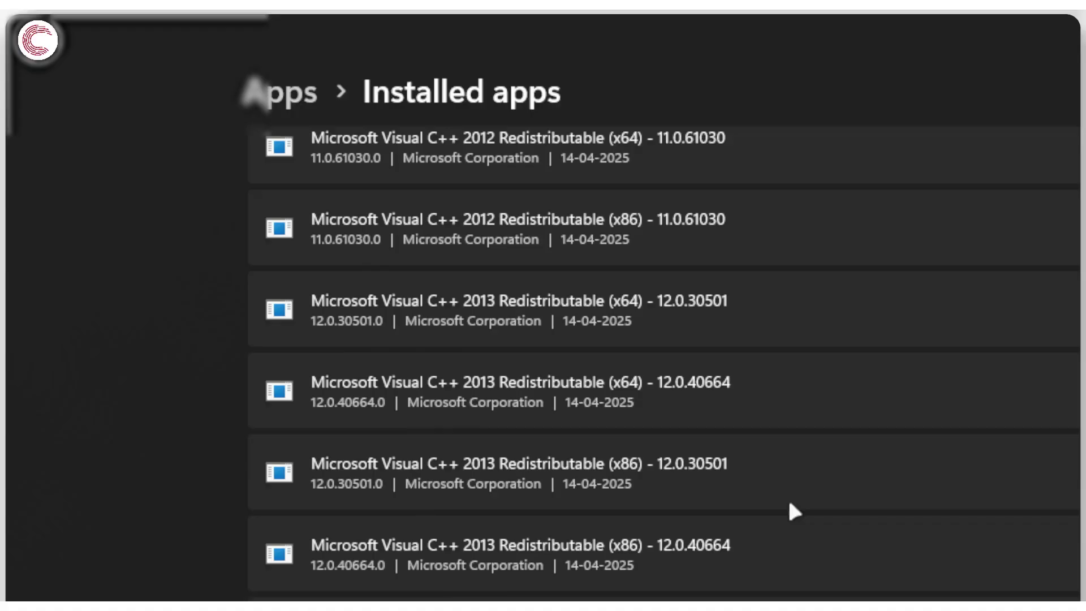
{"action": "scroll", "coordinate": [789, 502], "scroll_direction": "up", "scroll_amount": 4}
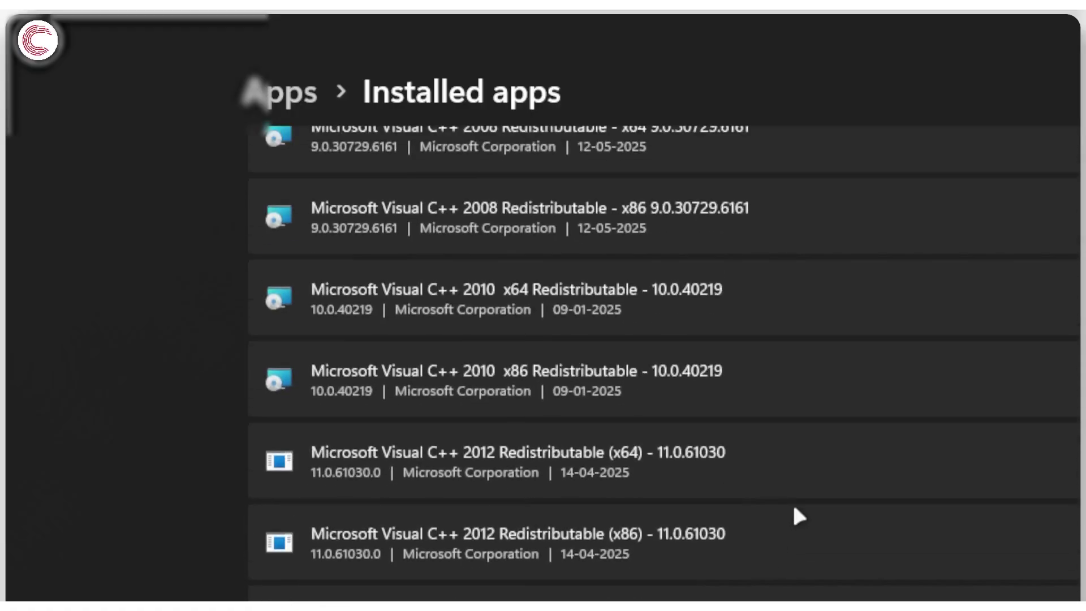
{"action": "scroll", "coordinate": [793, 509], "scroll_direction": "up", "scroll_amount": 3}
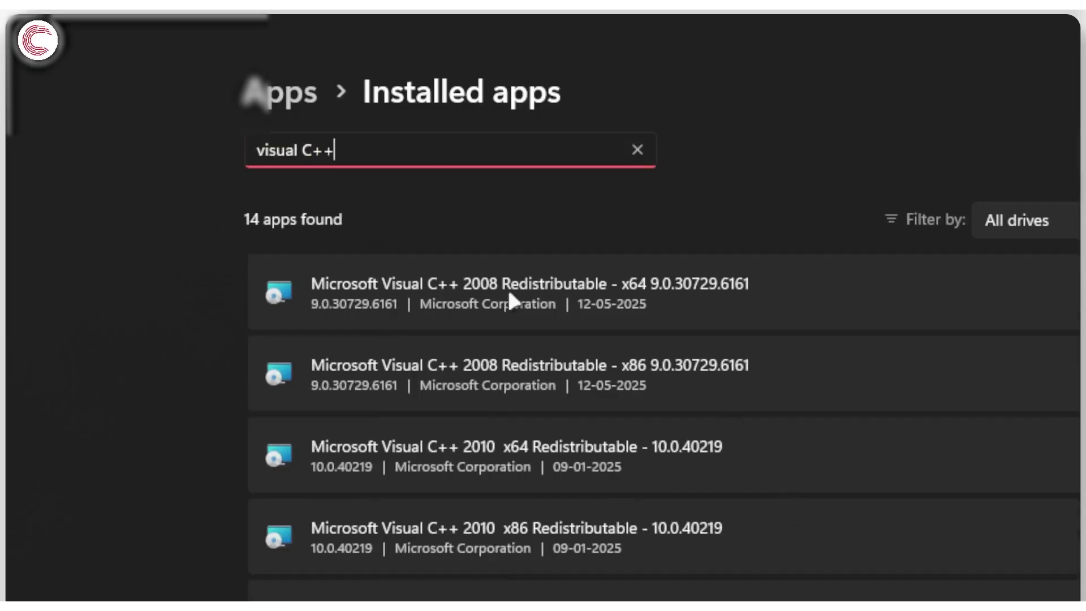
{"action": "scroll", "coordinate": [524, 430], "scroll_direction": "down", "scroll_amount": 5}
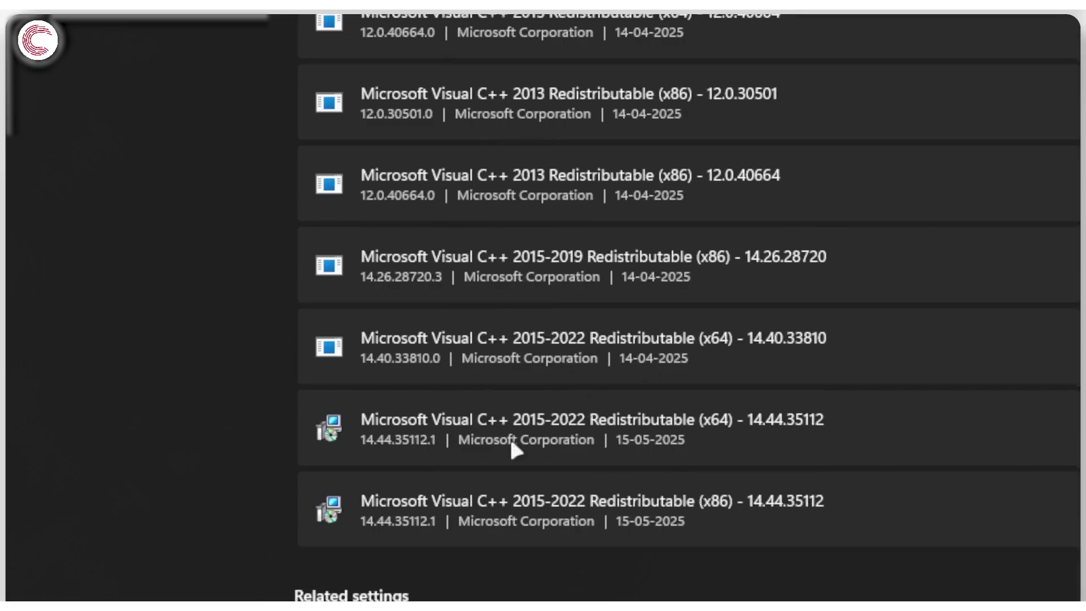
{"action": "scroll", "coordinate": [760, 368], "scroll_direction": "up", "scroll_amount": 5}
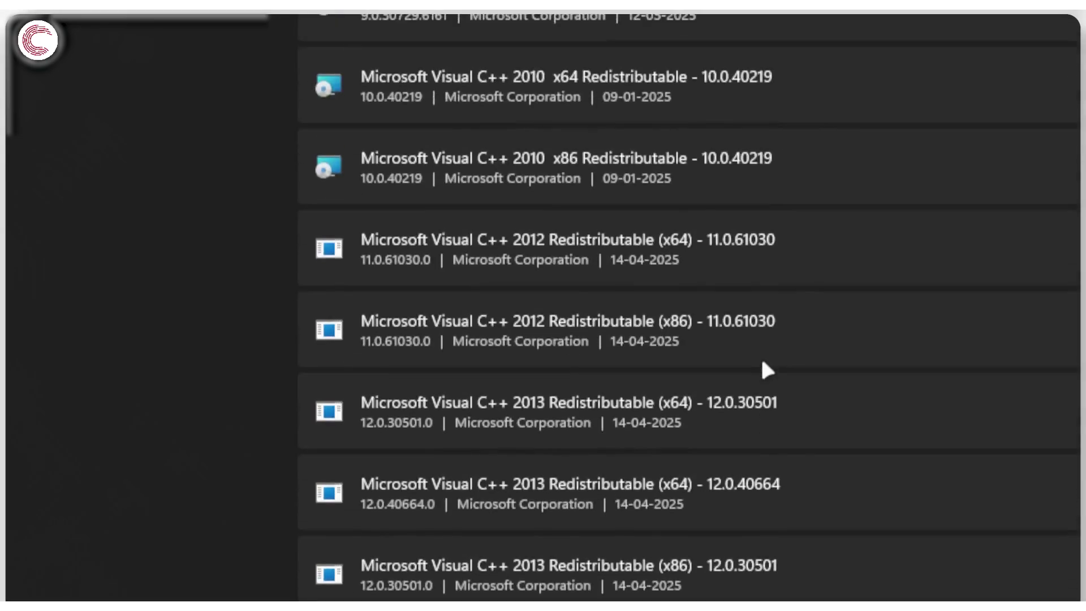
Step: Open Modify for the 2015-2022 x64 redistributable 14.44.35112, then close setup without repairing
{"action": "scroll", "coordinate": [759, 339], "scroll_direction": "down", "scroll_amount": 10}
{"action": "left_click", "coordinate": [729, 308]}
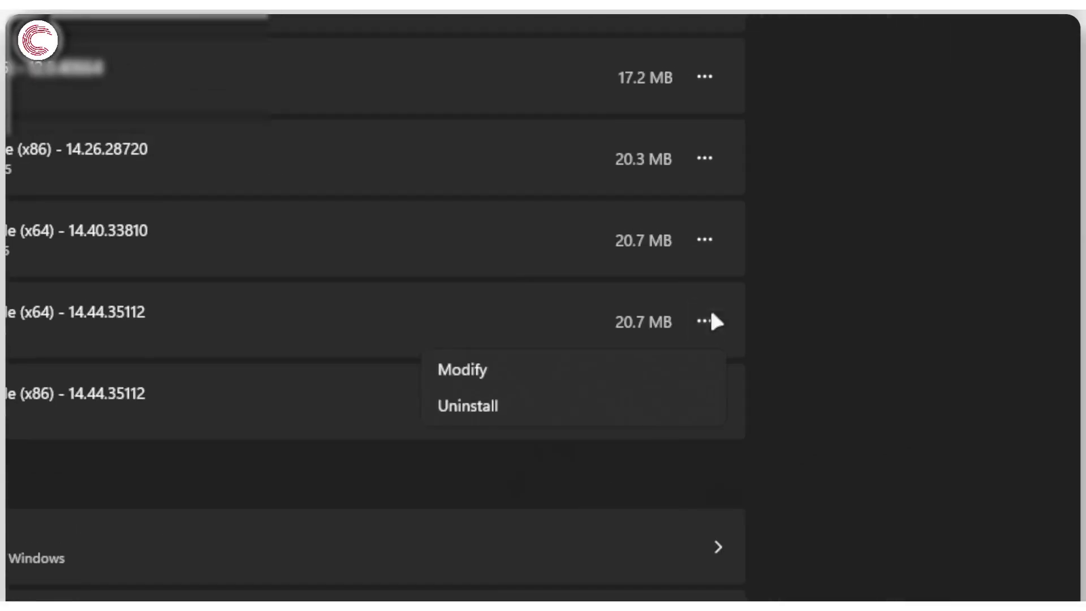
{"action": "left_click", "coordinate": [498, 368]}
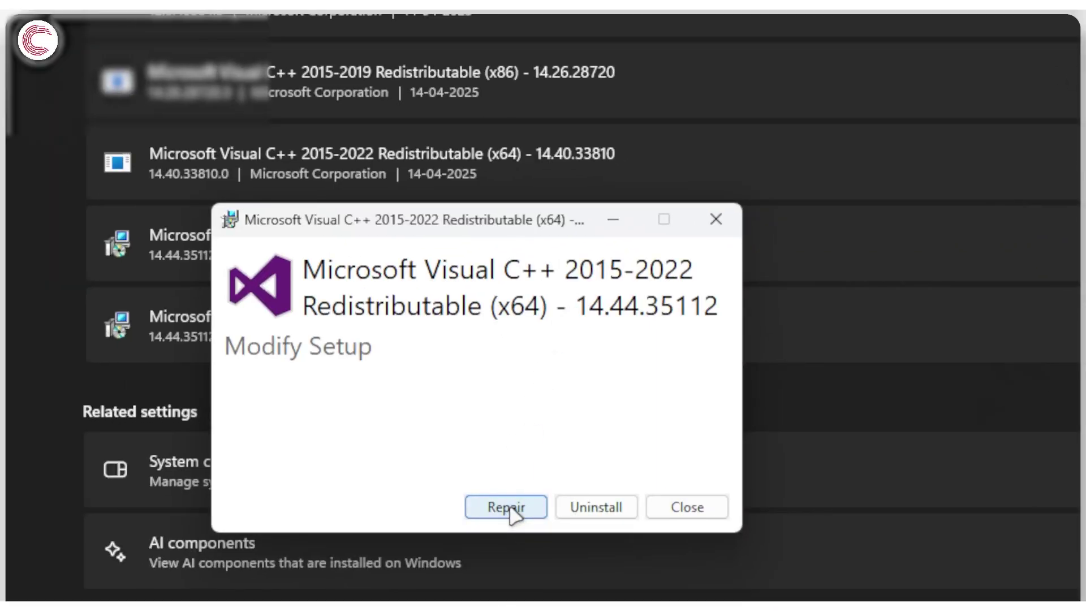
{"action": "left_click", "coordinate": [699, 509]}
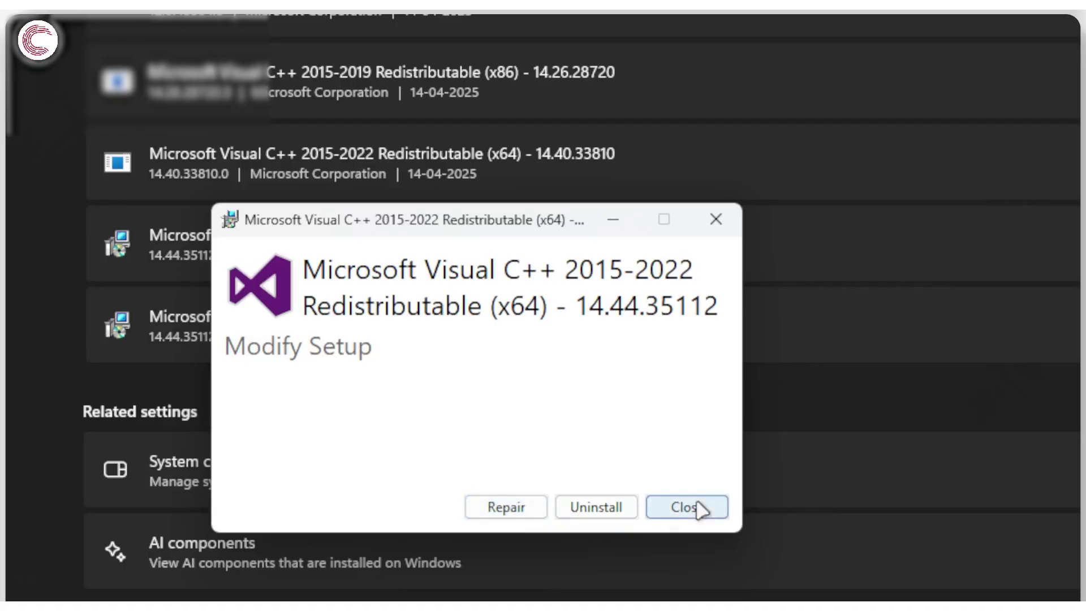
{"action": "left_click", "coordinate": [698, 508]}
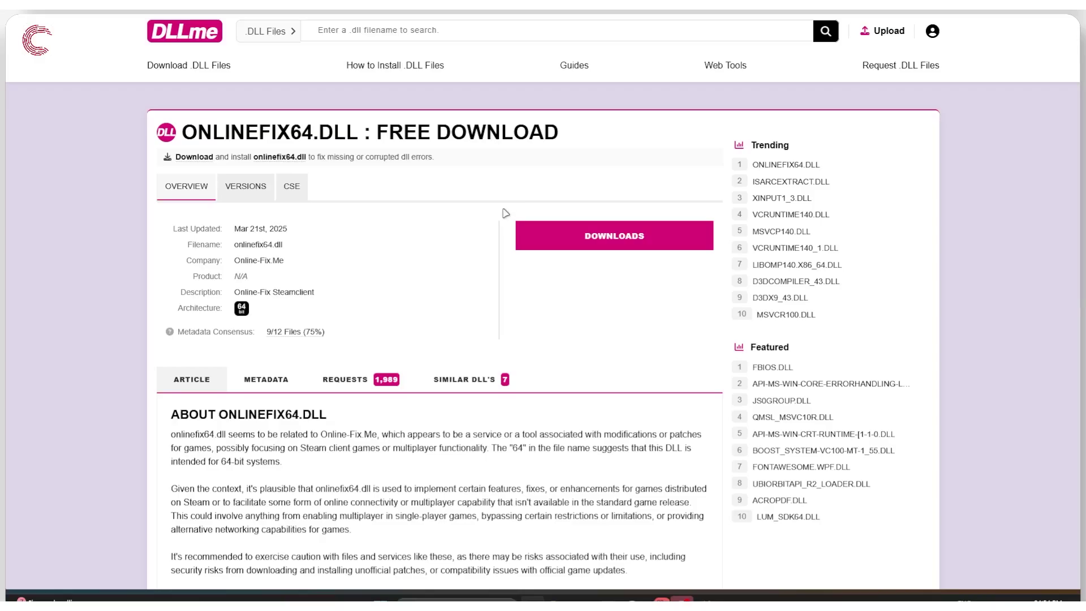
{"action": "scroll", "coordinate": [505, 213], "scroll_direction": "down", "scroll_amount": 3}
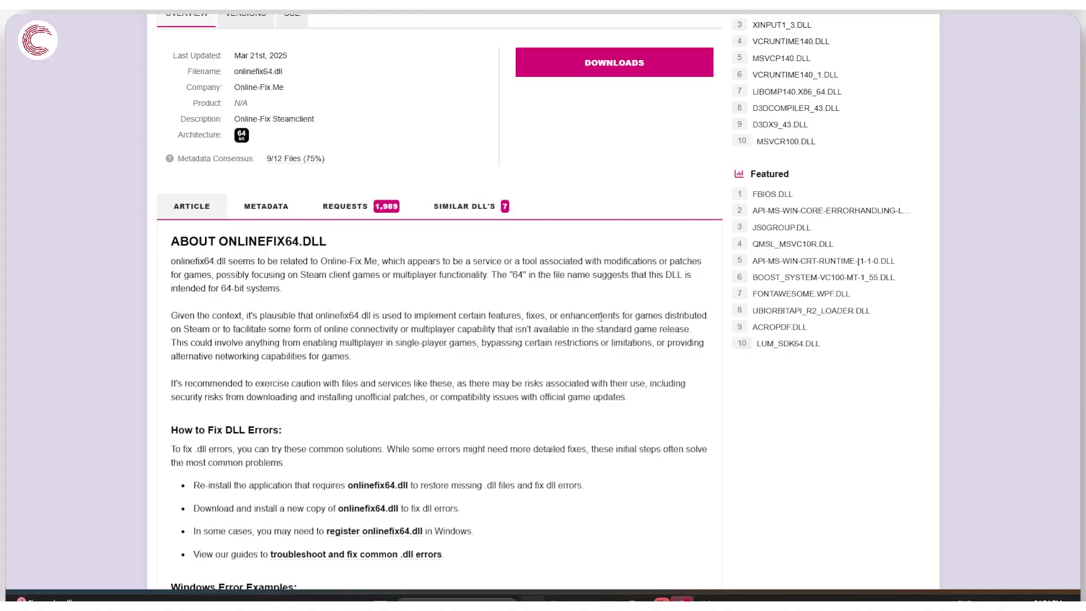
{"action": "left_click_drag", "start_coordinate": [206, 262], "coordinate": [424, 262]}
{"action": "left_click", "coordinate": [446, 328]}
{"action": "scroll", "coordinate": [546, 342], "scroll_direction": "up", "scroll_amount": 3}
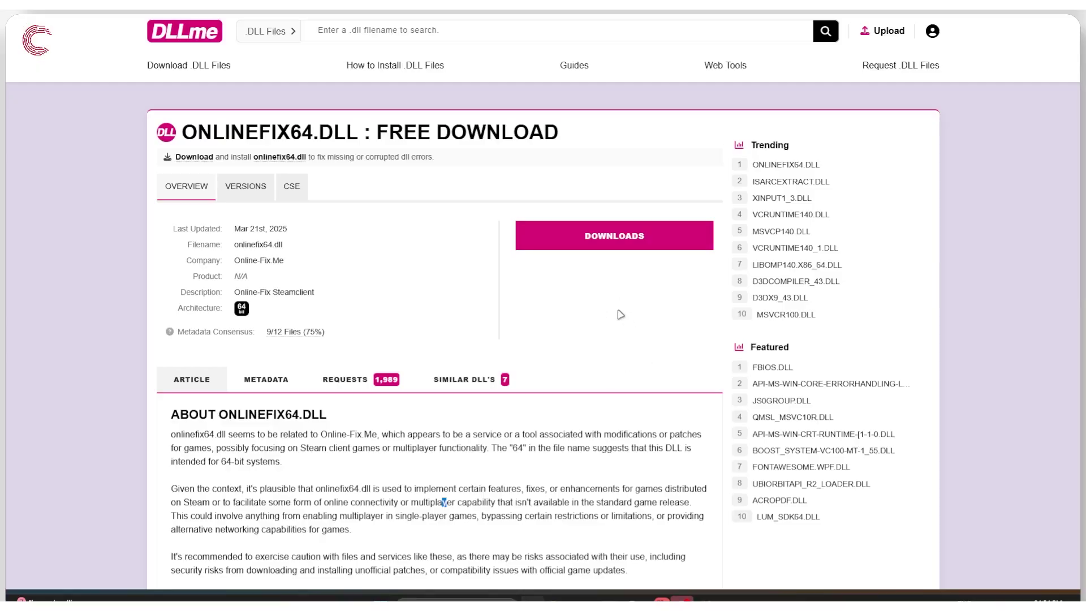
{"action": "scroll", "coordinate": [621, 315], "scroll_direction": "down", "scroll_amount": 3}
{"action": "scroll", "coordinate": [584, 369], "scroll_direction": "up", "scroll_amount": 3}
Step: Return to Settings and navigate Home > Privacy & security > Windows Security
{"action": "mouse_move", "coordinate": [706, 601]}
{"action": "left_click", "coordinate": [707, 552]}
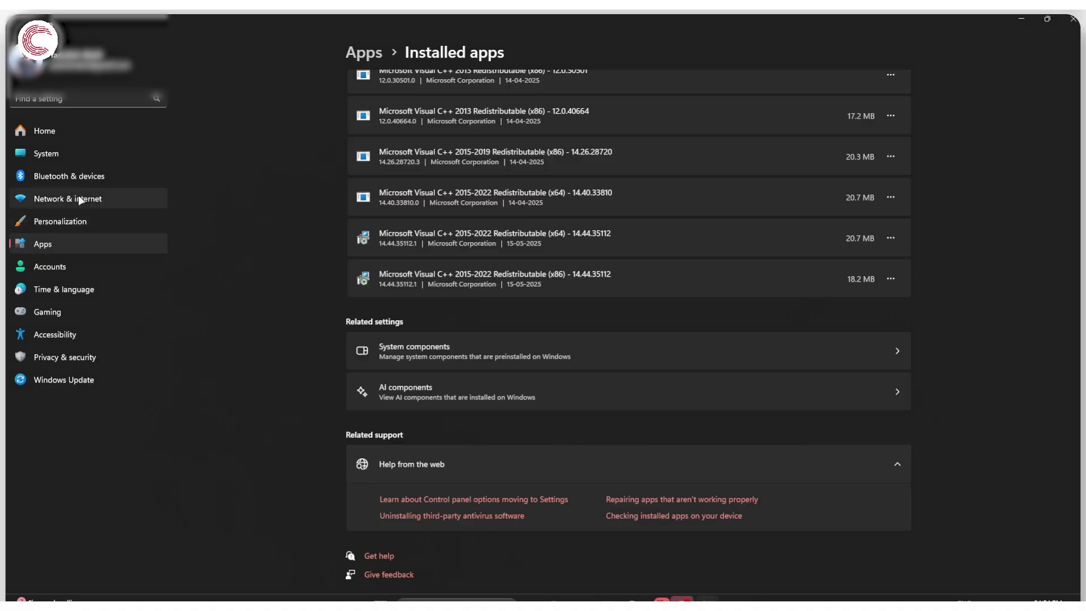
{"action": "left_click", "coordinate": [98, 130]}
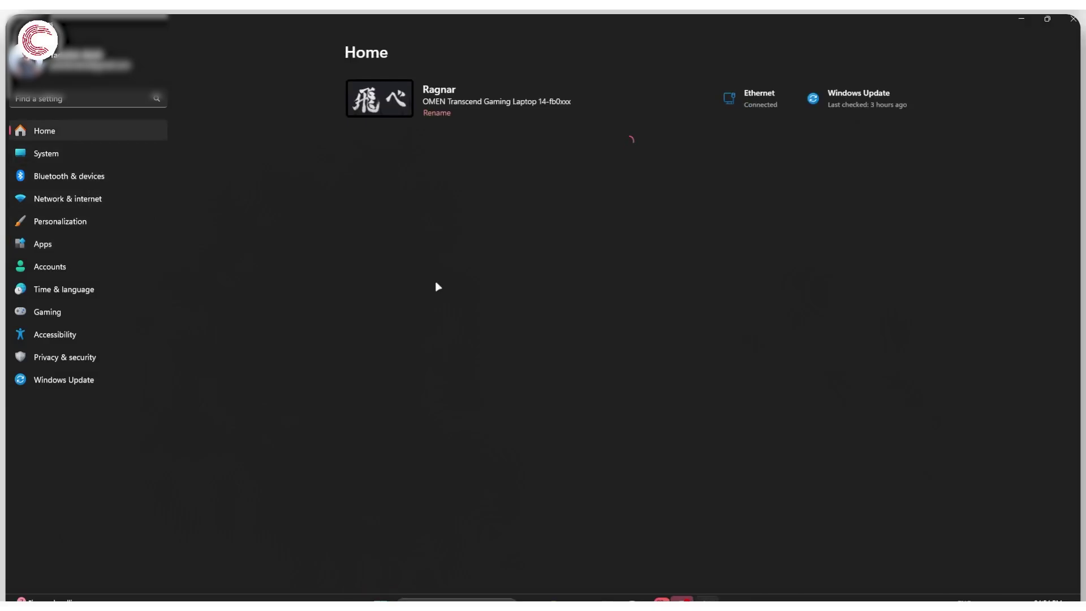
{"action": "left_click", "coordinate": [106, 357]}
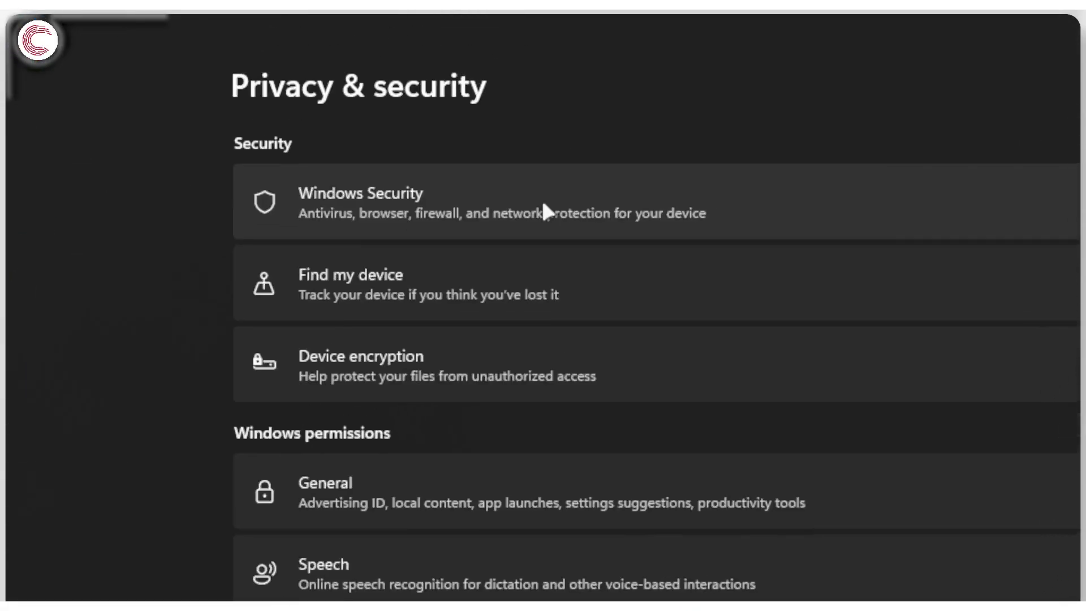
{"action": "left_click", "coordinate": [543, 206]}
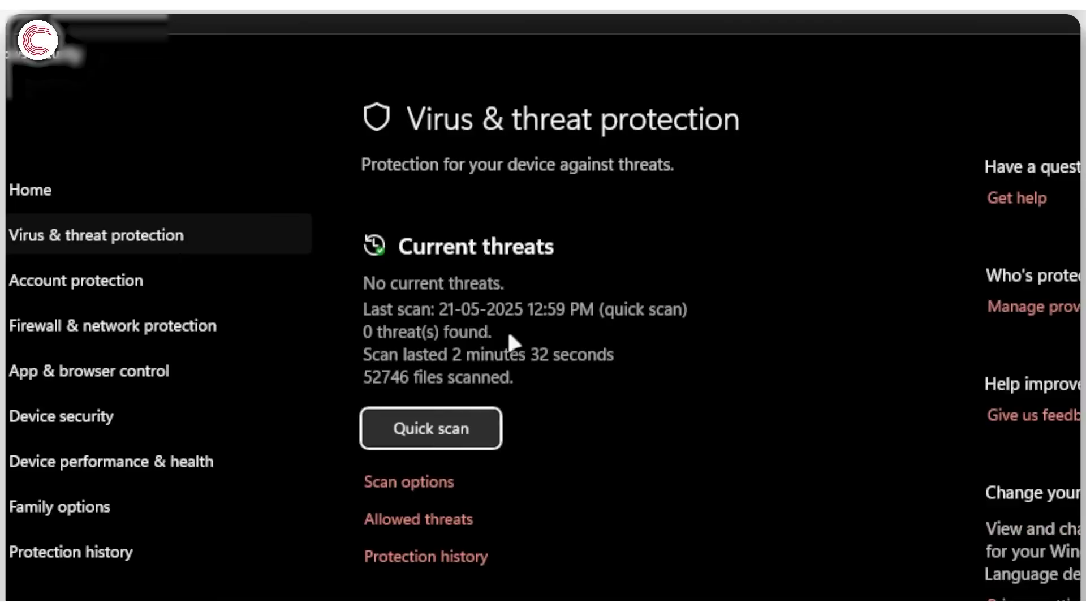
Step: Open Virus & threat protection's Manage settings to reach the Real-time protection switch
{"action": "scroll", "coordinate": [505, 277], "scroll_direction": "down", "scroll_amount": 5}
{"action": "left_click", "coordinate": [571, 301]}
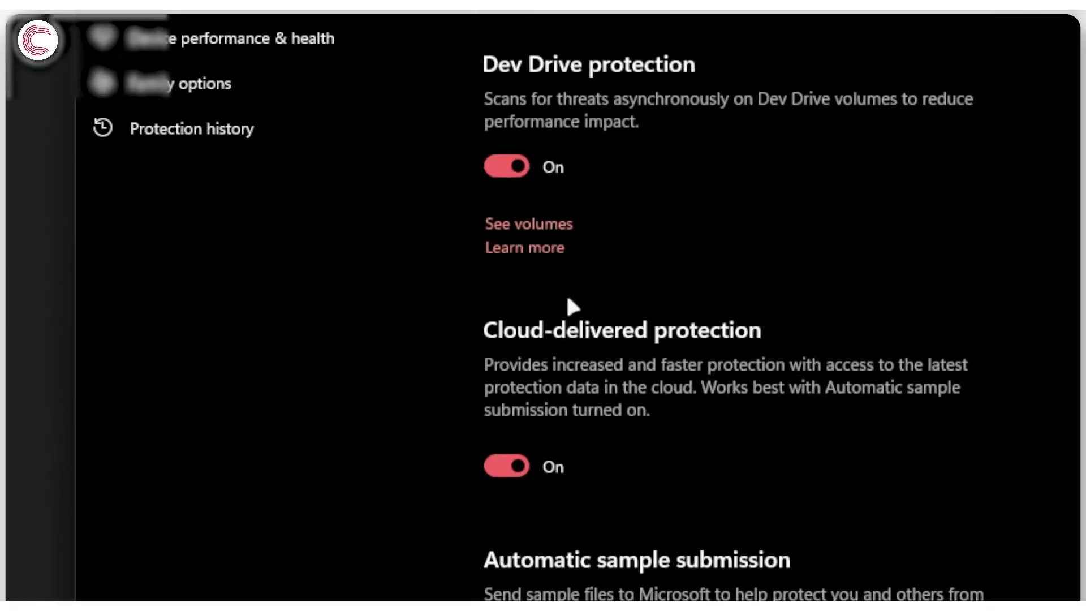
{"action": "scroll", "coordinate": [571, 300], "scroll_direction": "up", "scroll_amount": 5}
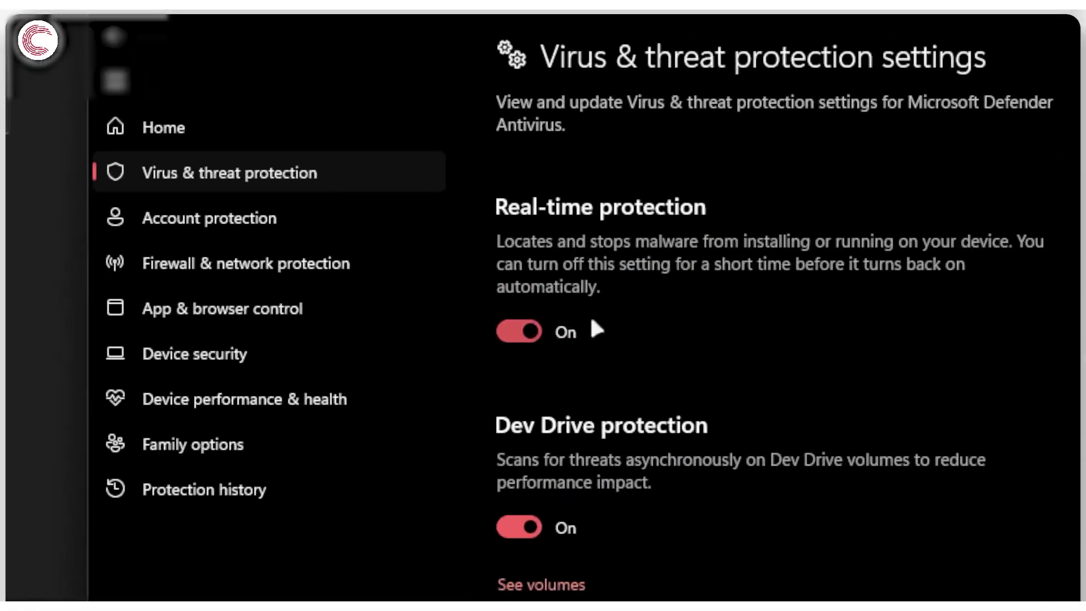